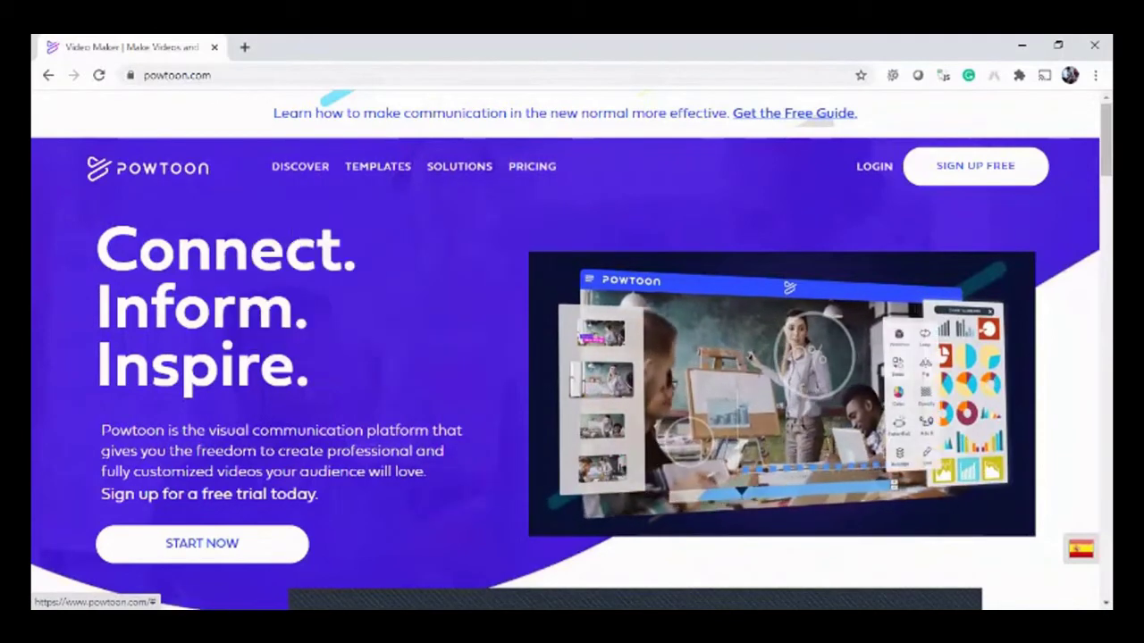
Step: Look through the Powtoon homepage, from the introduction through the visual communication benefits down to the footer links
mouse_move(459, 166)
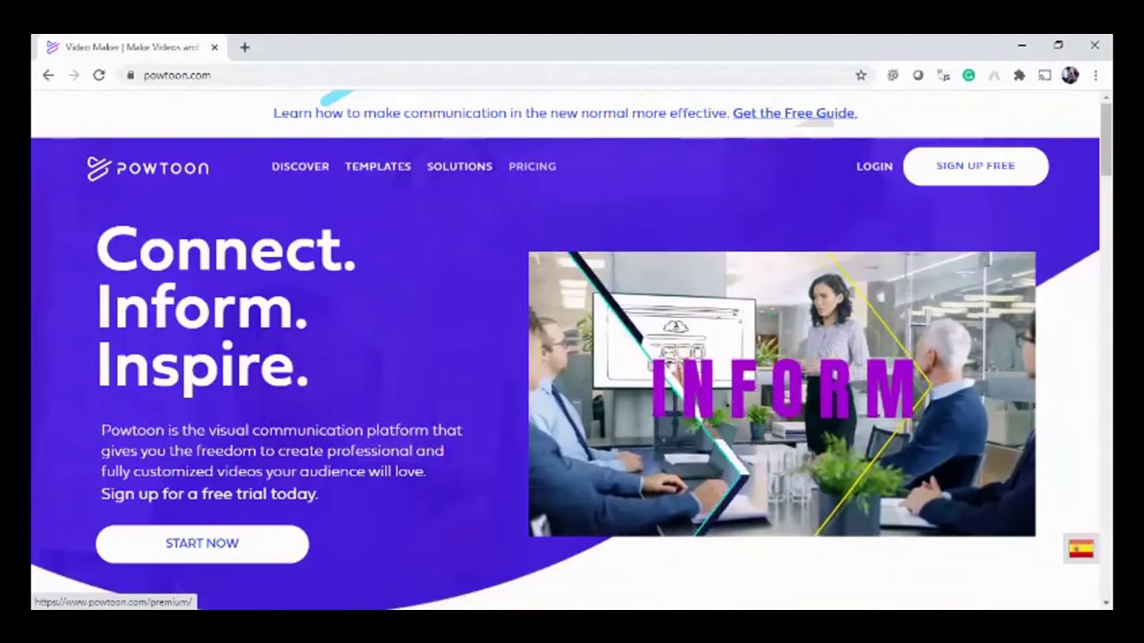
scroll(571, 358, down, 20)
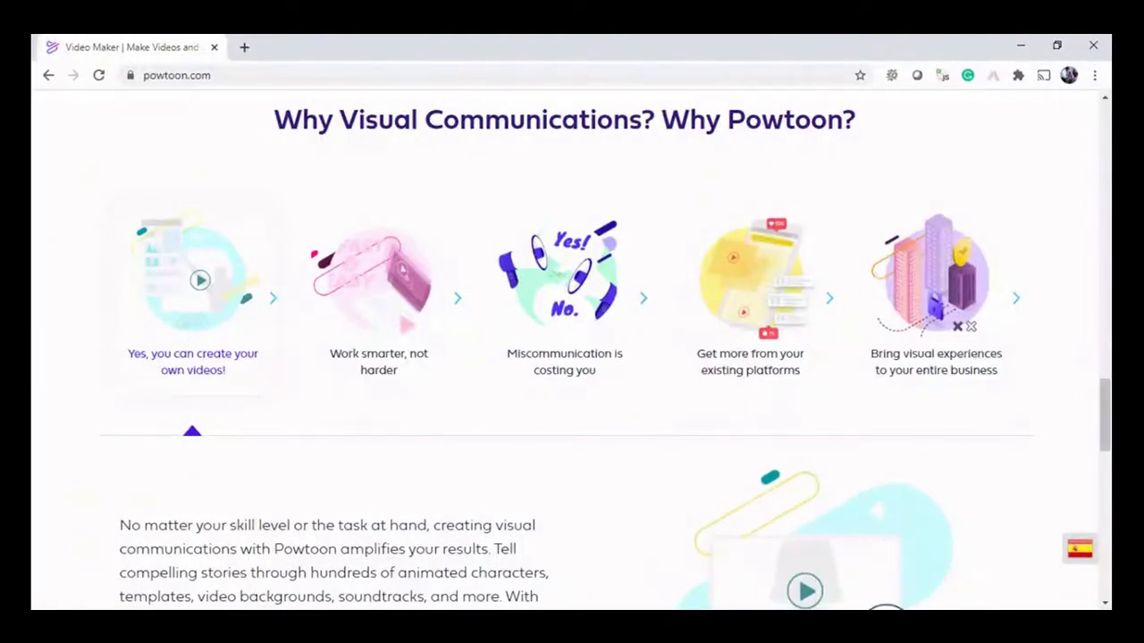
scroll(572, 357, down, 8)
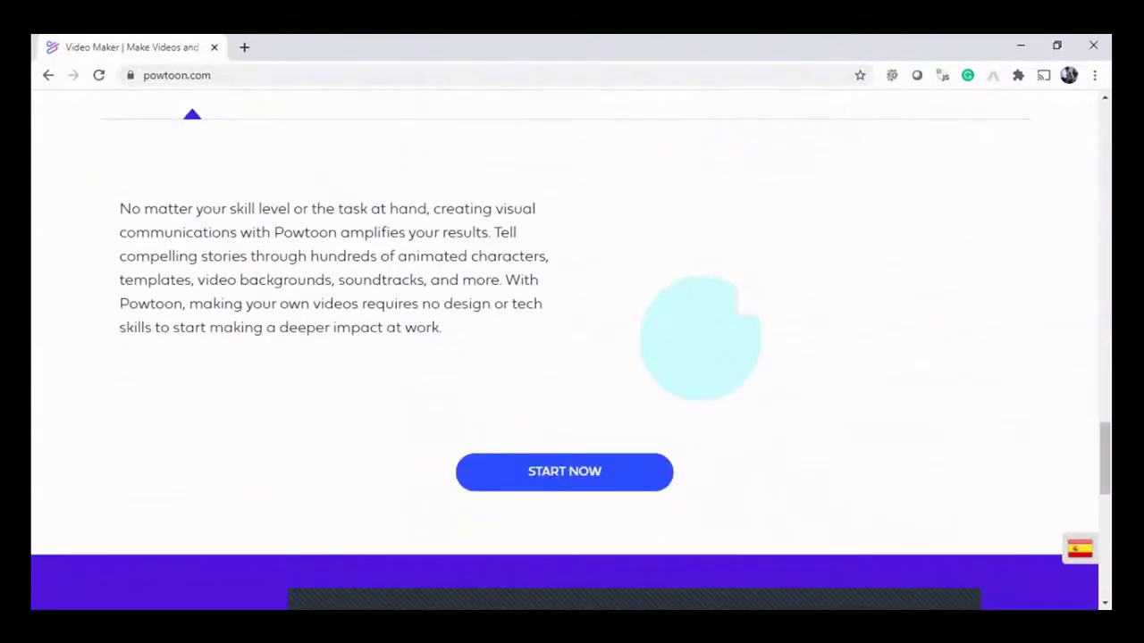
scroll(572, 357, down, 5)
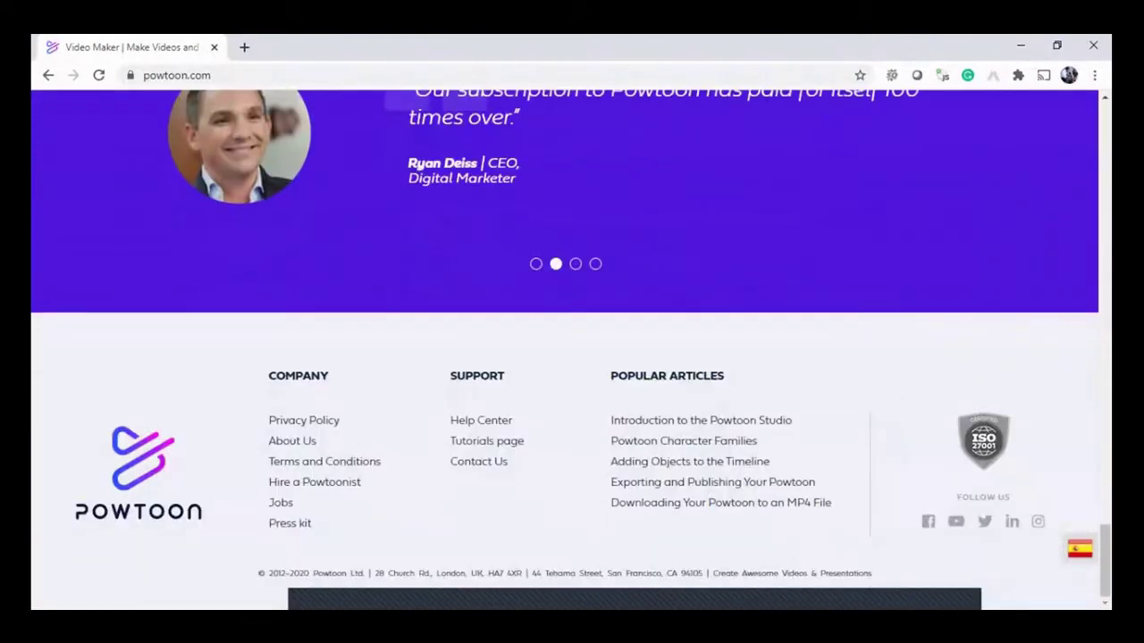
scroll(572, 357, up, 5)
scroll(572, 357, up, 3)
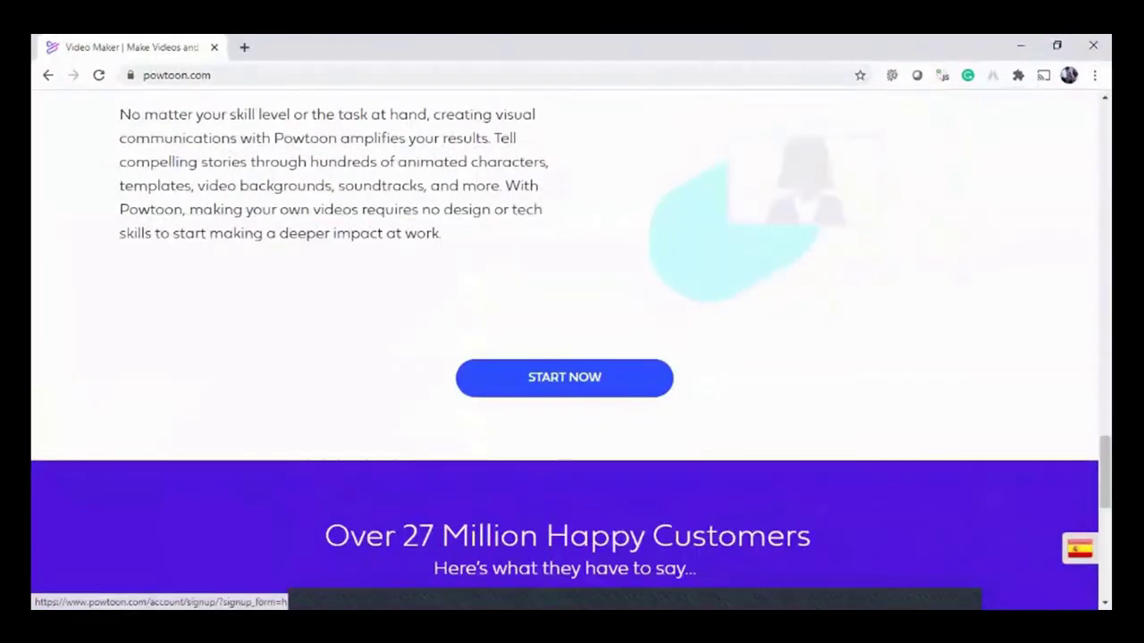
scroll(572, 358, up, 10)
scroll(572, 357, up, 2)
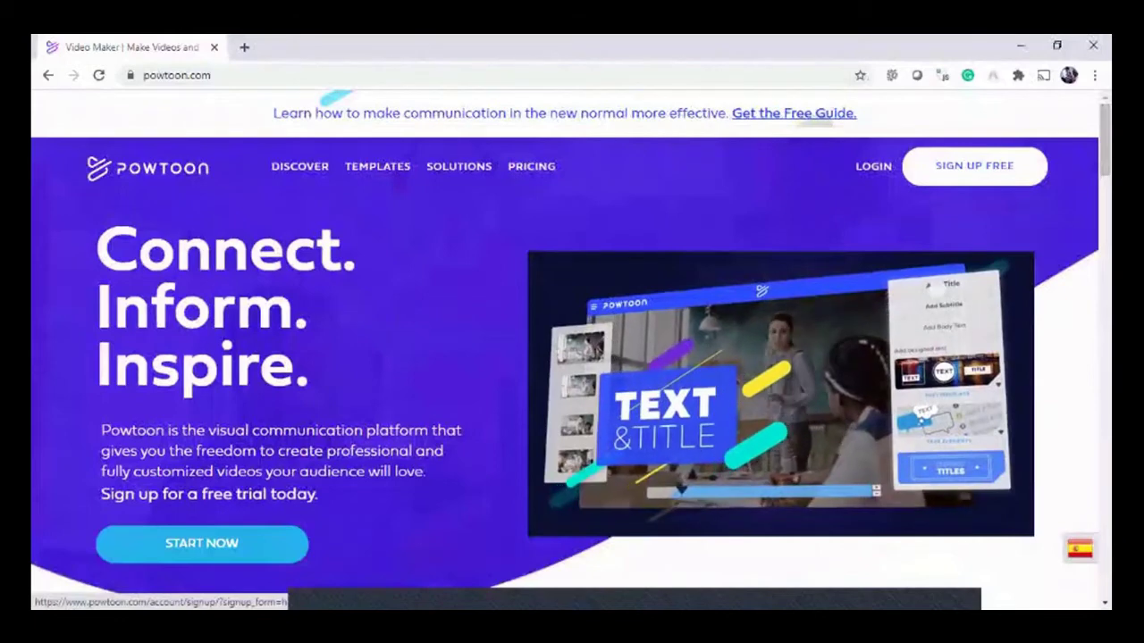
Step: Start the free Powtoon sign-up and register with a Google account
click(202, 543)
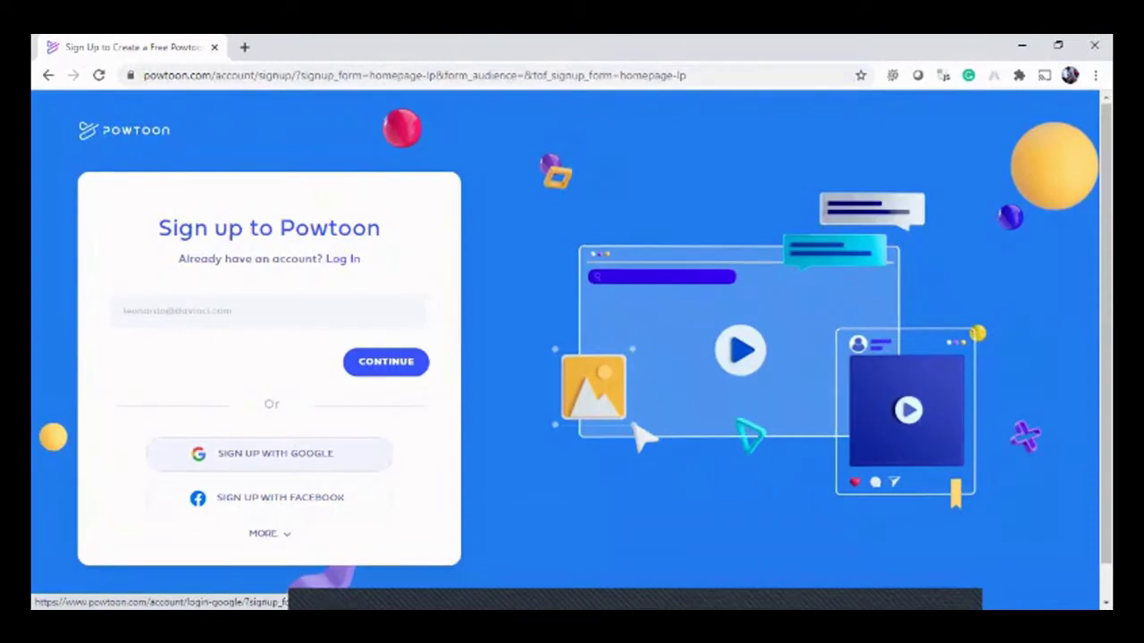
click(268, 453)
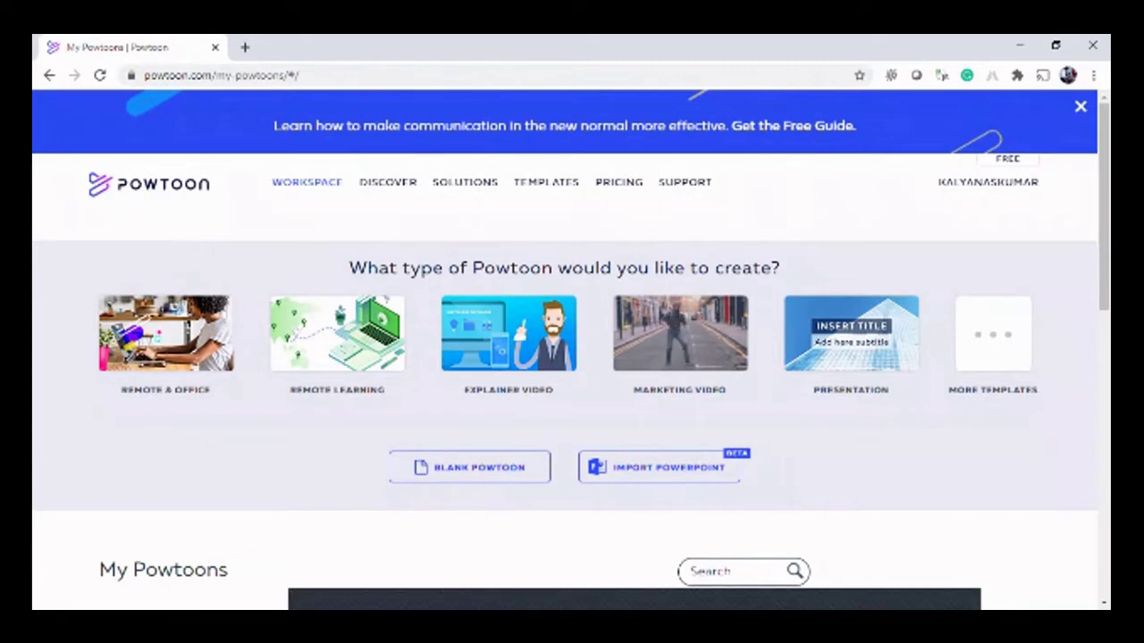
mouse_move(987, 181)
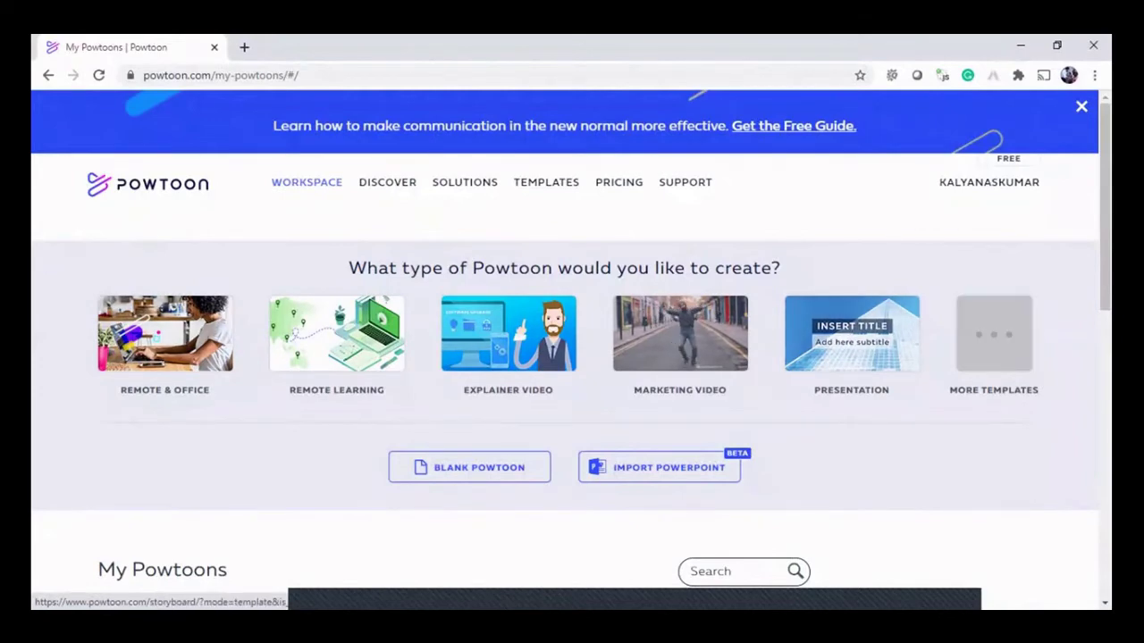
Step: Open the additional templates and look through the designs offered in the ALL template category
click(994, 333)
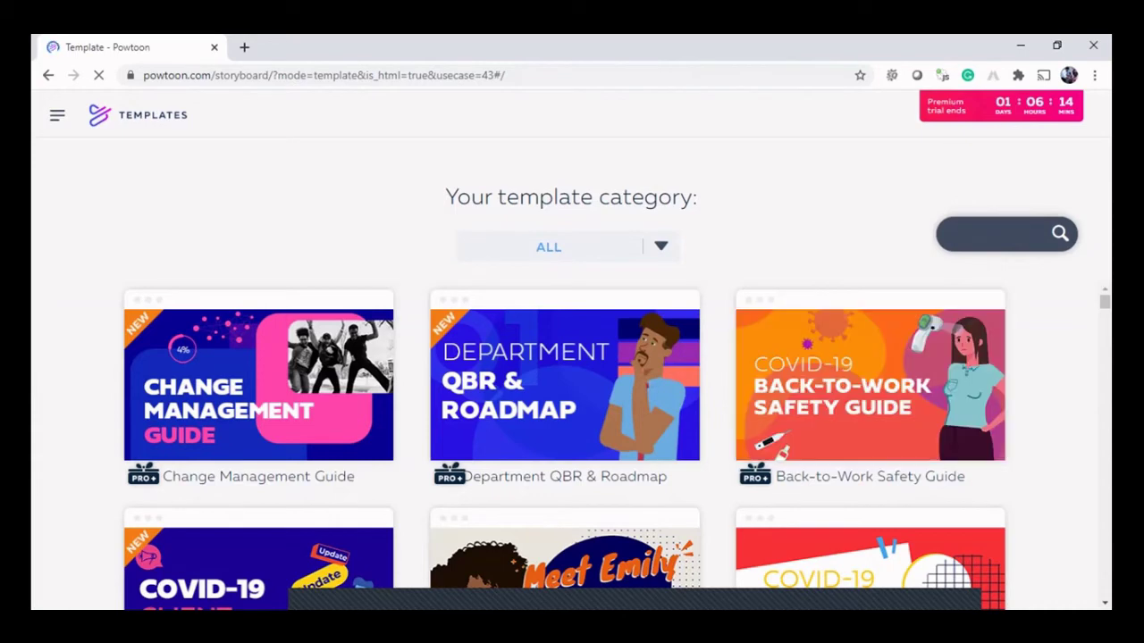
scroll(572, 446, down, 3)
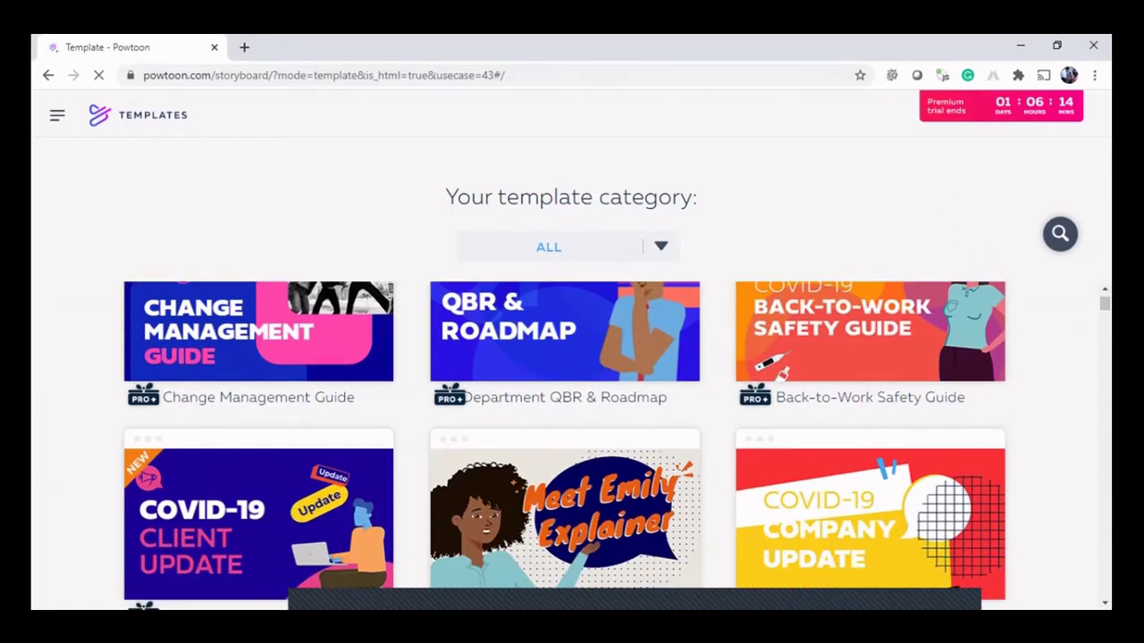
scroll(572, 447, down, 3)
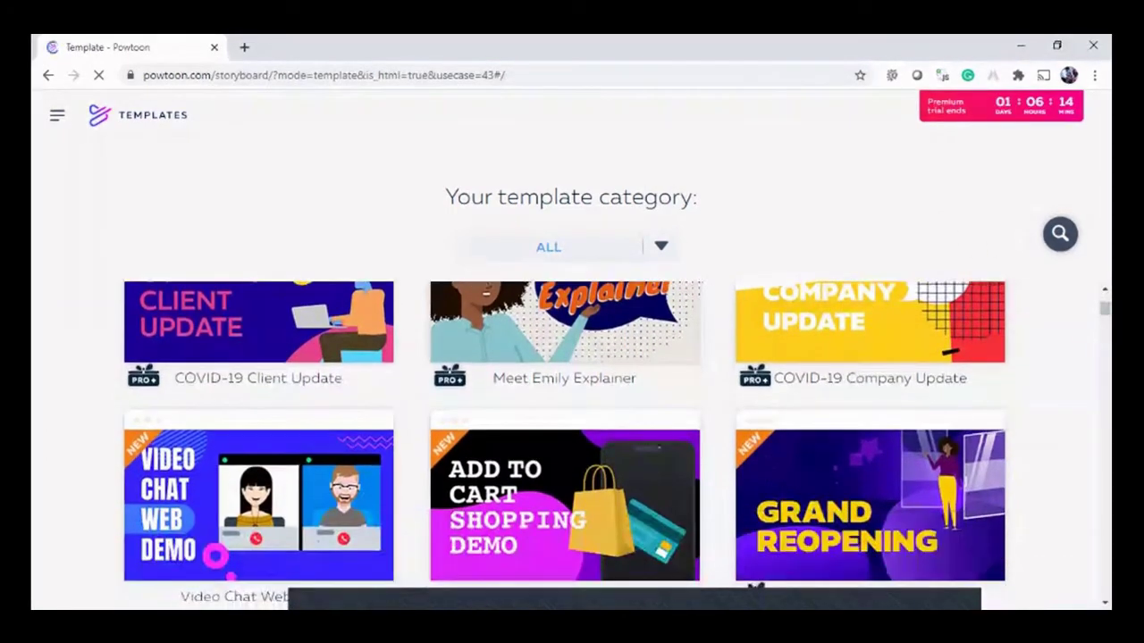
scroll(572, 447, down, 2)
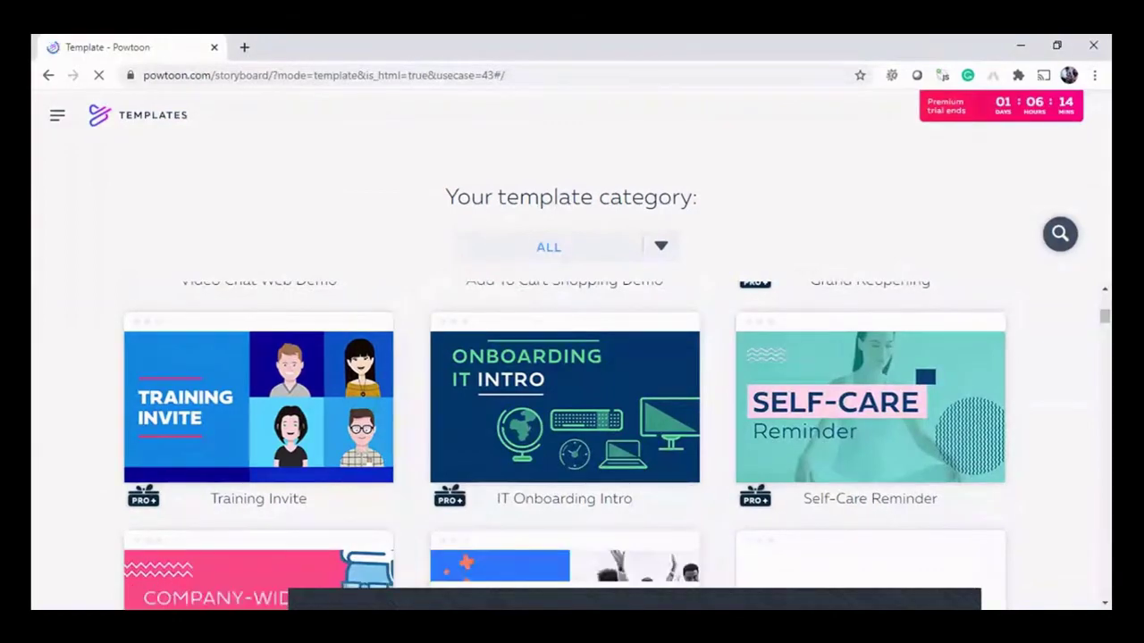
scroll(572, 438, down, 2)
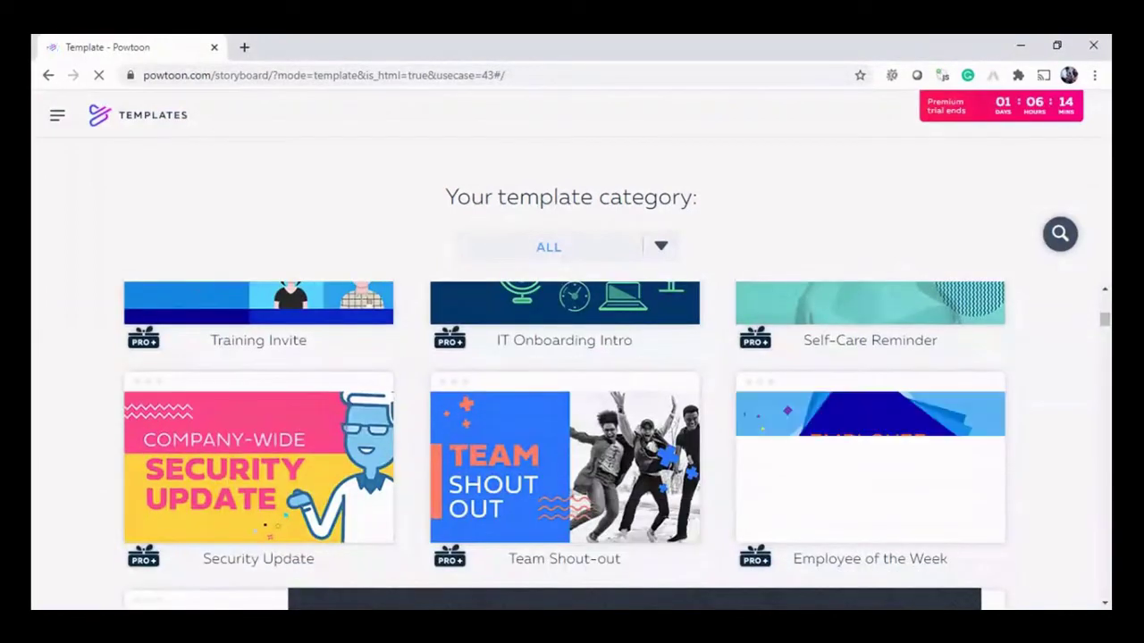
scroll(571, 438, down, 2)
scroll(572, 438, down, 2)
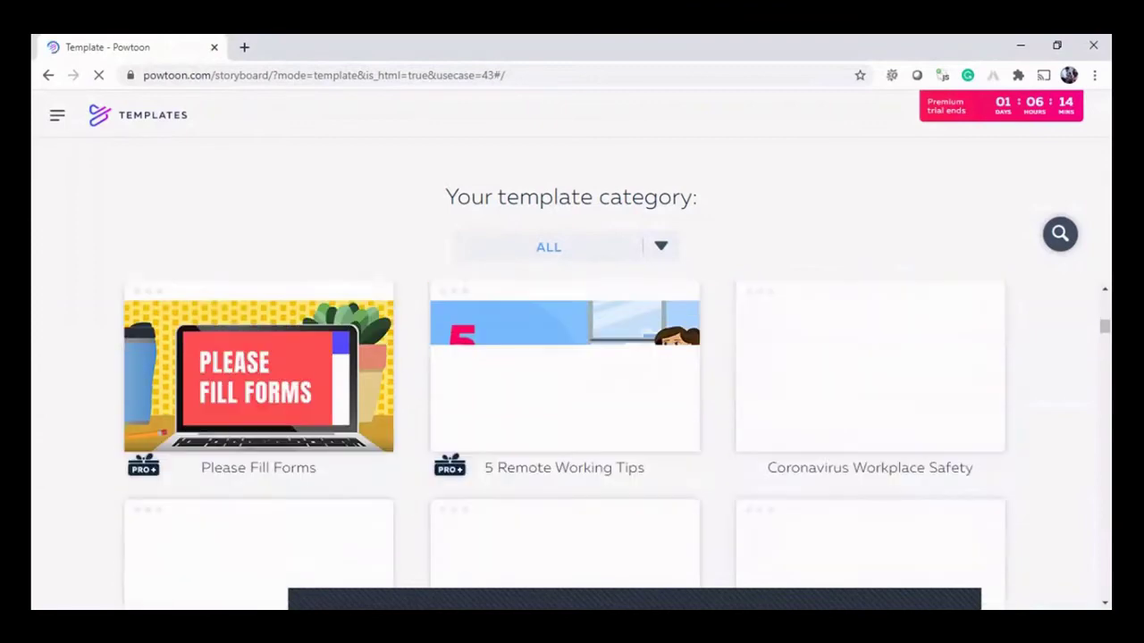
scroll(572, 437, down, 1)
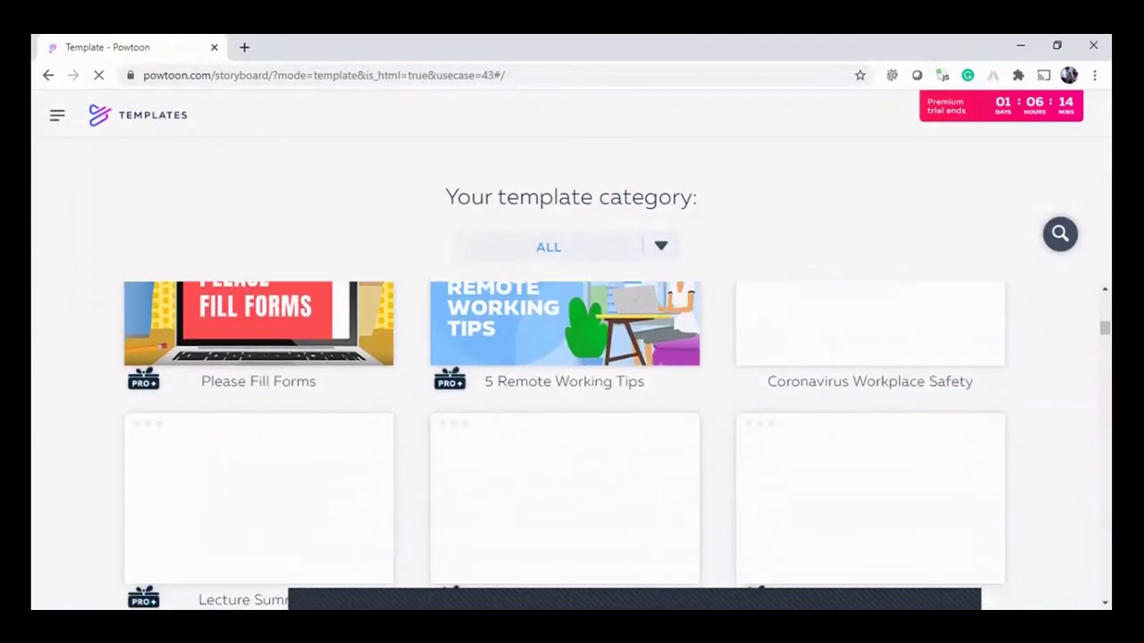
scroll(572, 438, up, 1)
scroll(572, 438, down, 1)
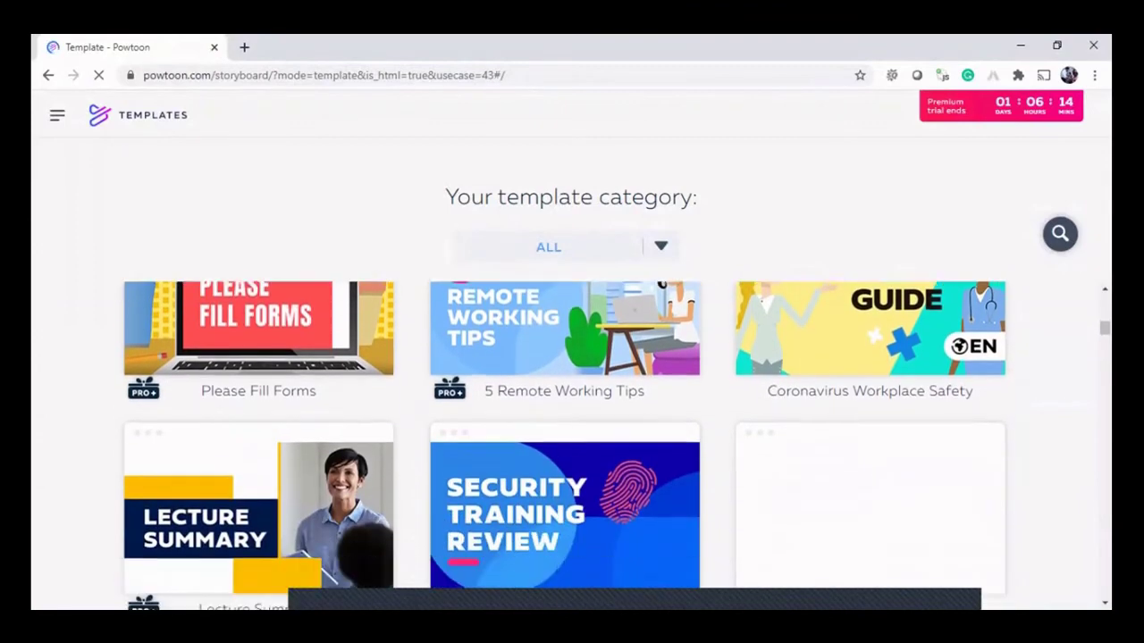
scroll(572, 437, down, 4)
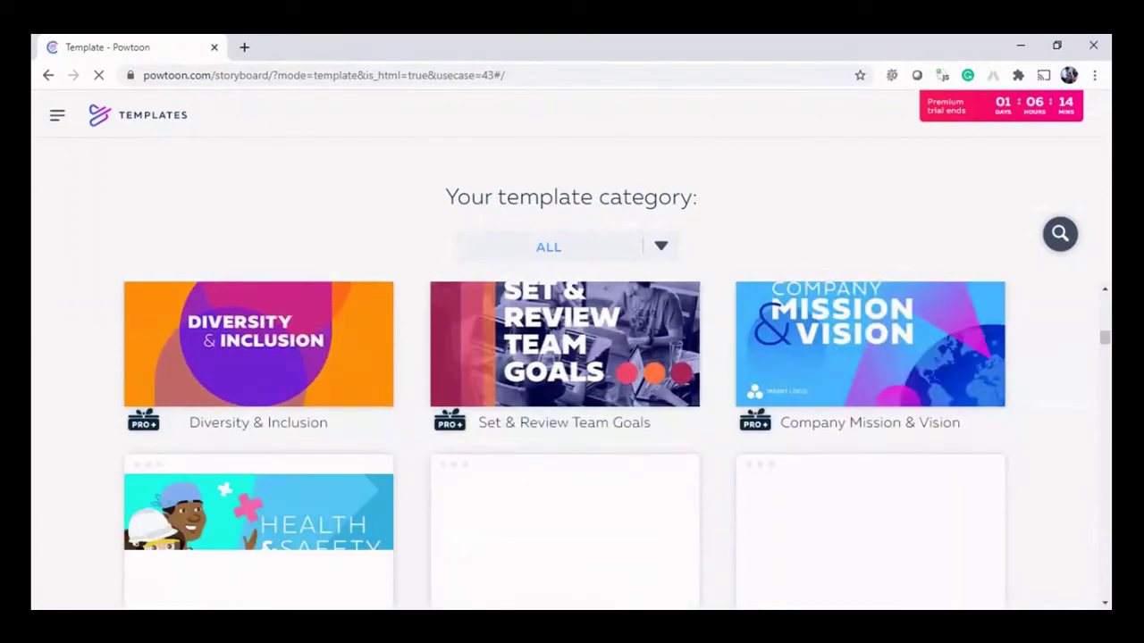
scroll(565, 447, down, 2)
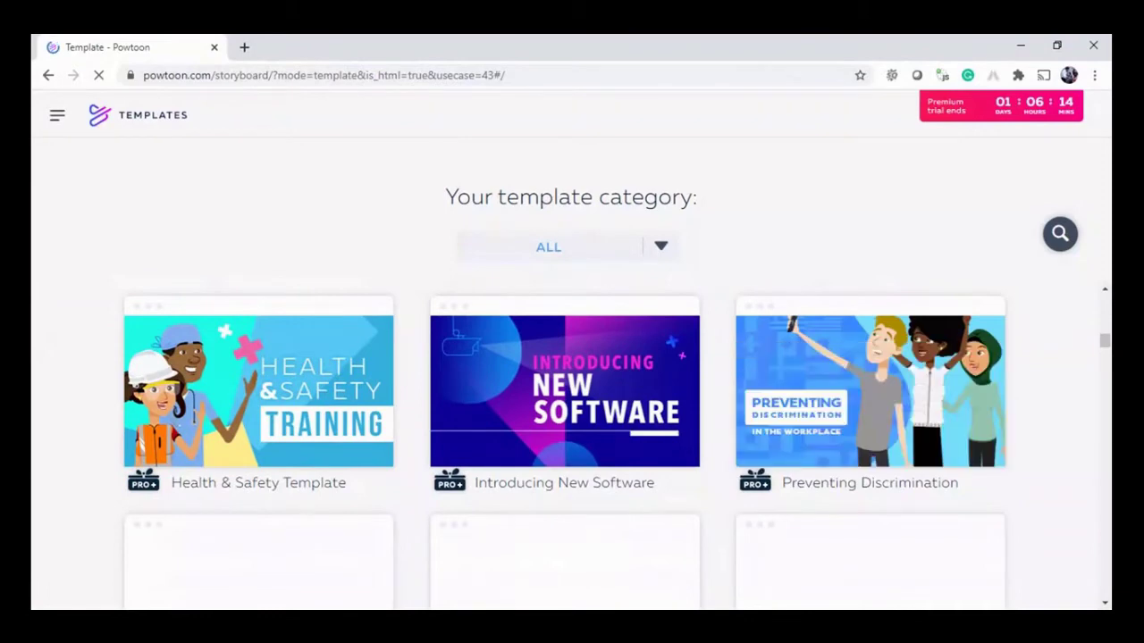
scroll(565, 447, down, 2)
scroll(565, 447, up, 2)
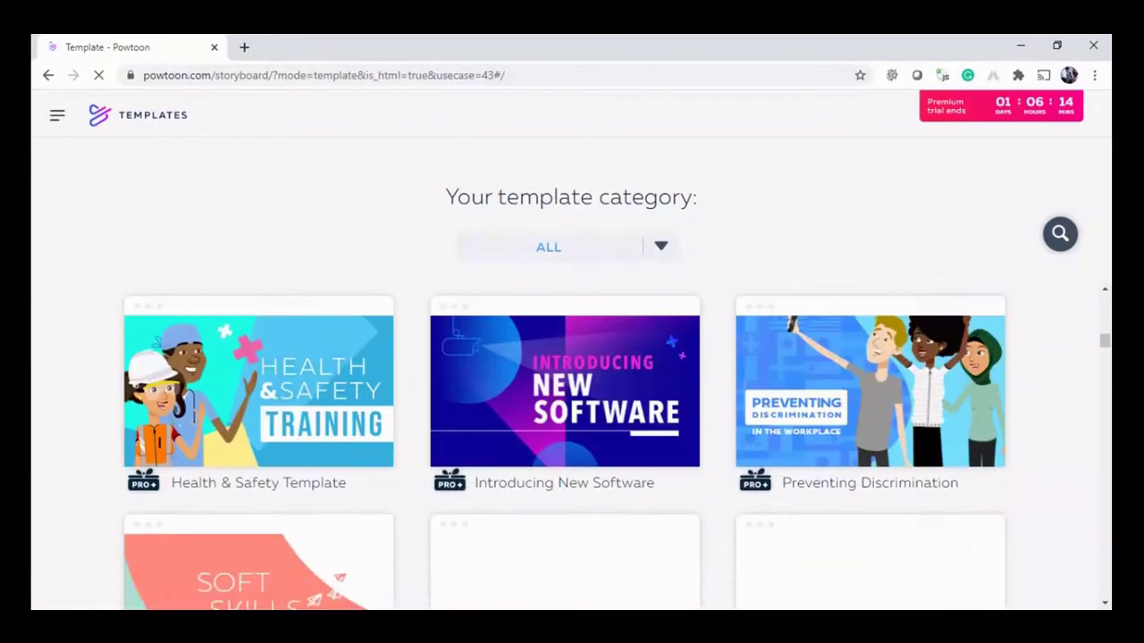
scroll(565, 447, down, 1)
scroll(565, 447, down, 4)
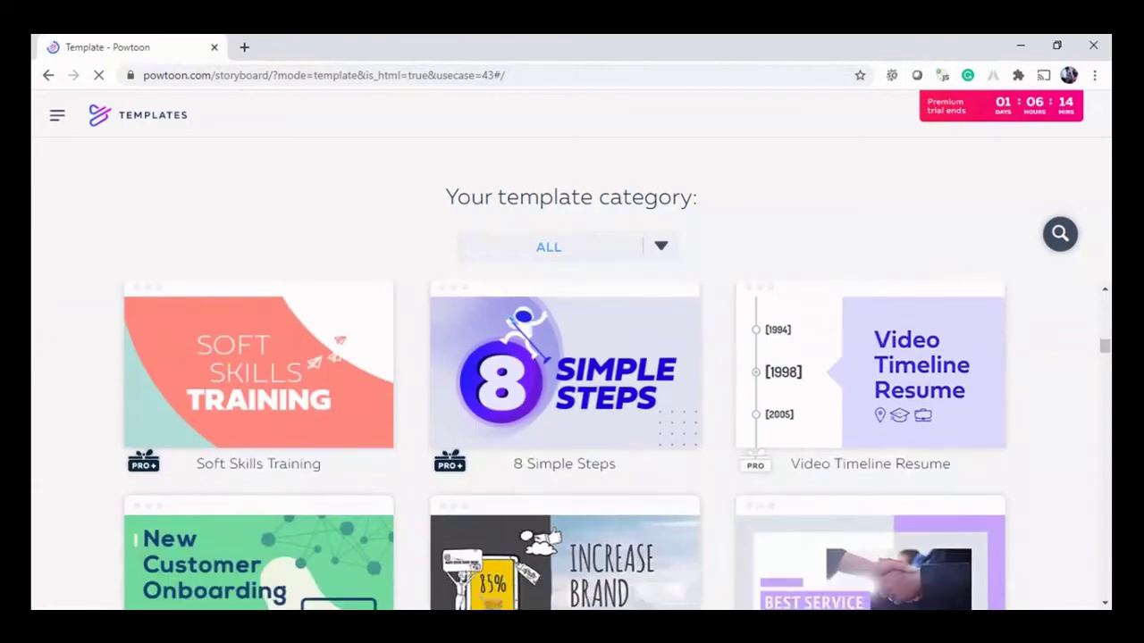
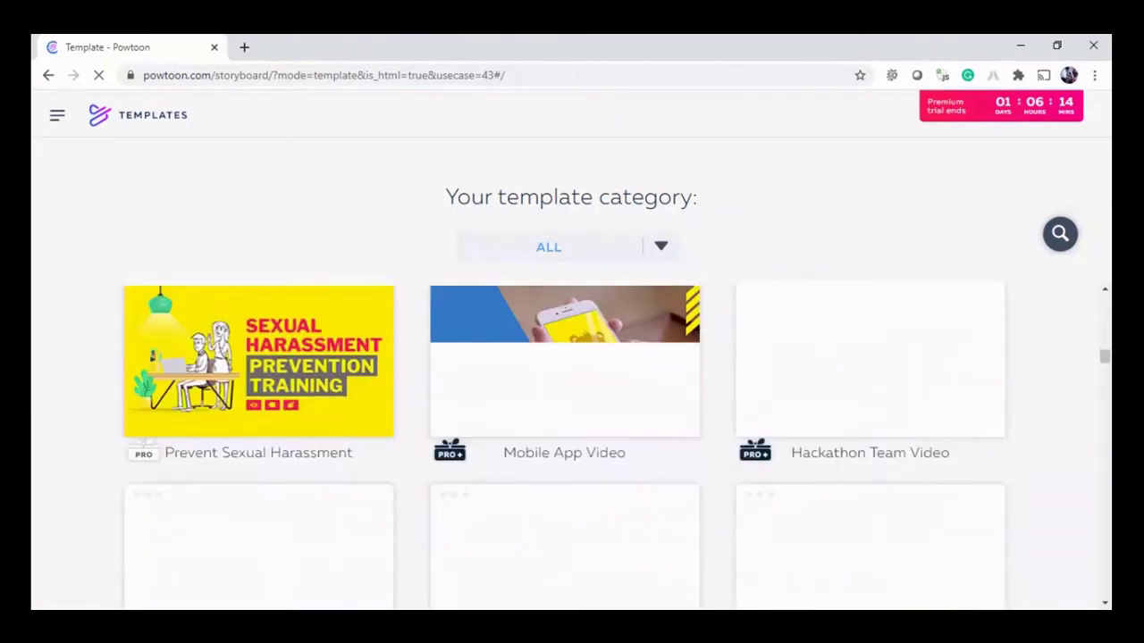
scroll(572, 447, down, 5)
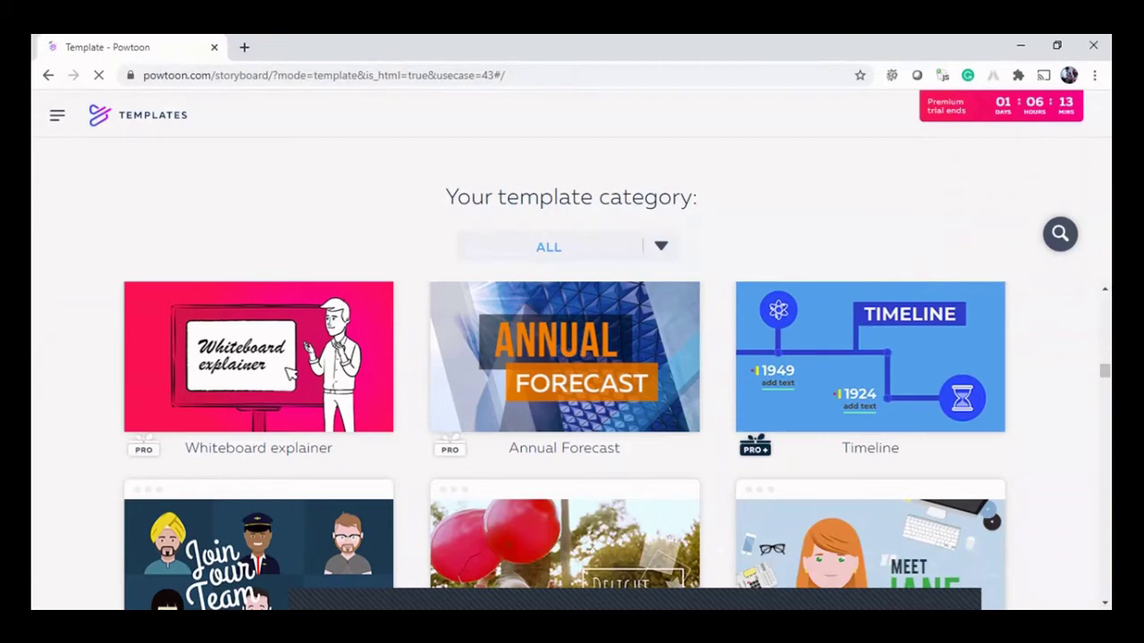
scroll(572, 438, up, 15)
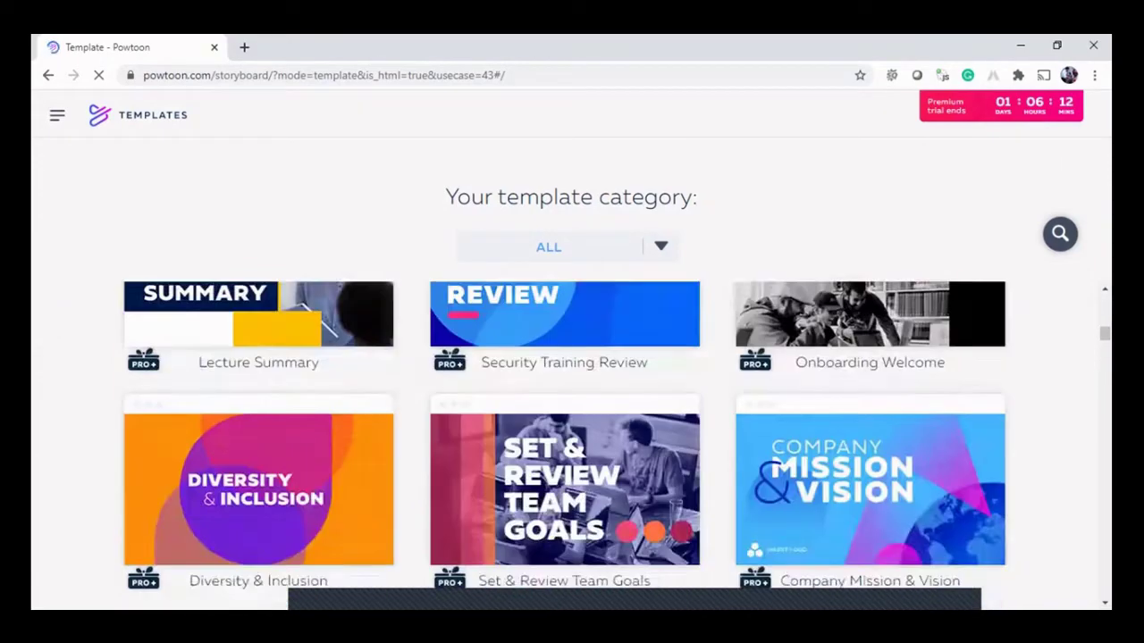
scroll(259, 339, up, 5)
scroll(259, 339, up, 5)
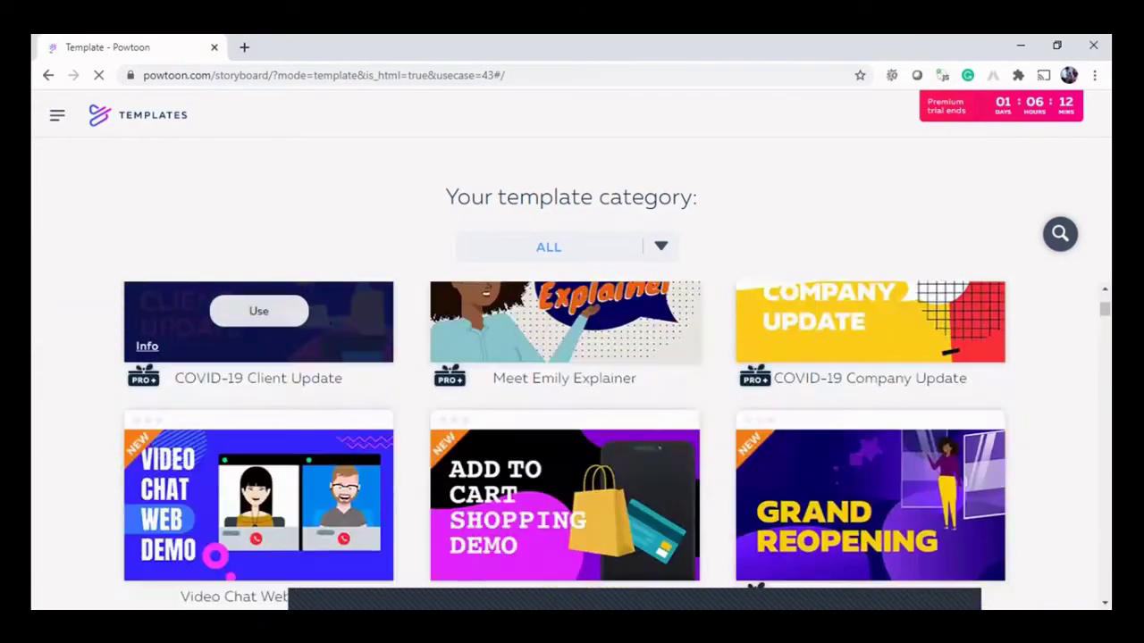
scroll(259, 393, down, 3)
scroll(259, 393, down, 3)
scroll(565, 402, down, 5)
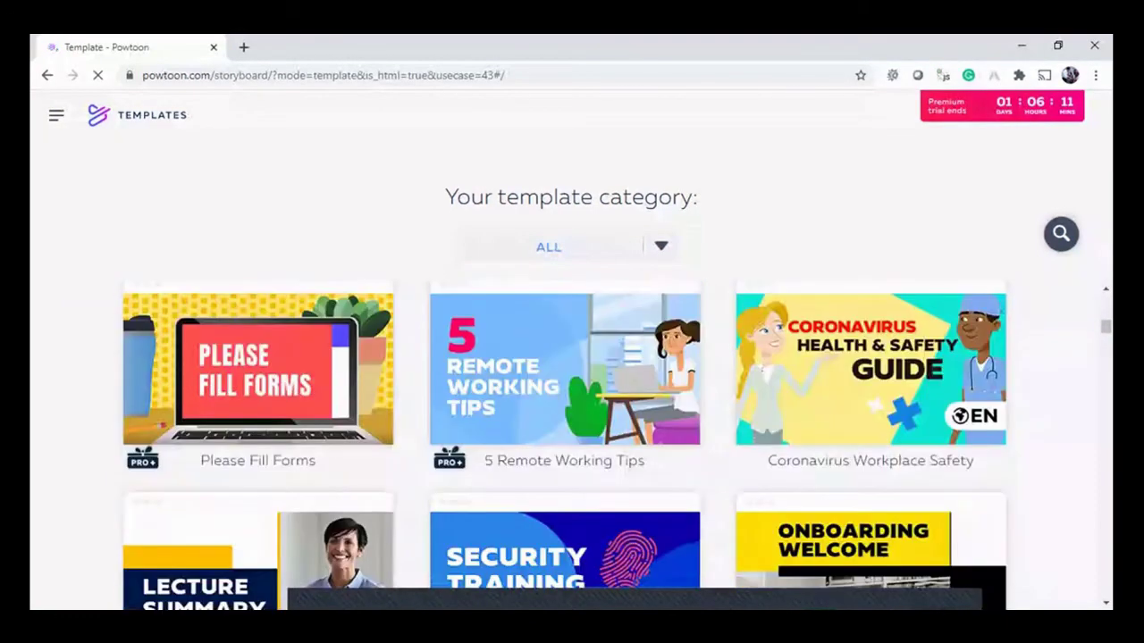
scroll(565, 402, up, 10)
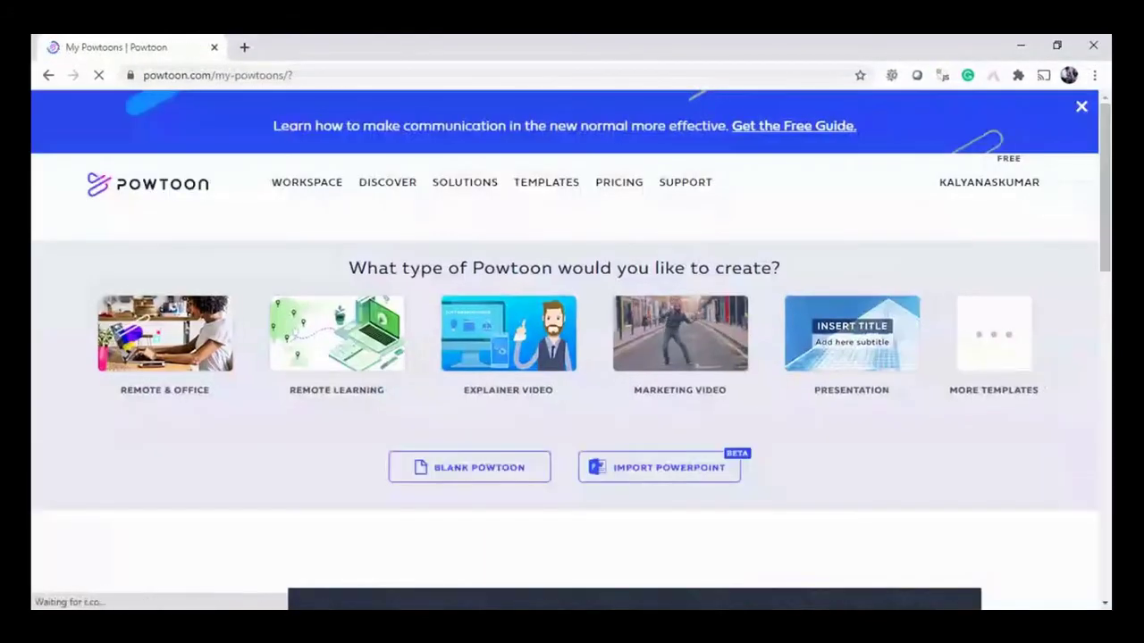
Step: Open the Powtoon Sample Video from My Powtoons and play it in full screen
scroll(564, 385, down, 3)
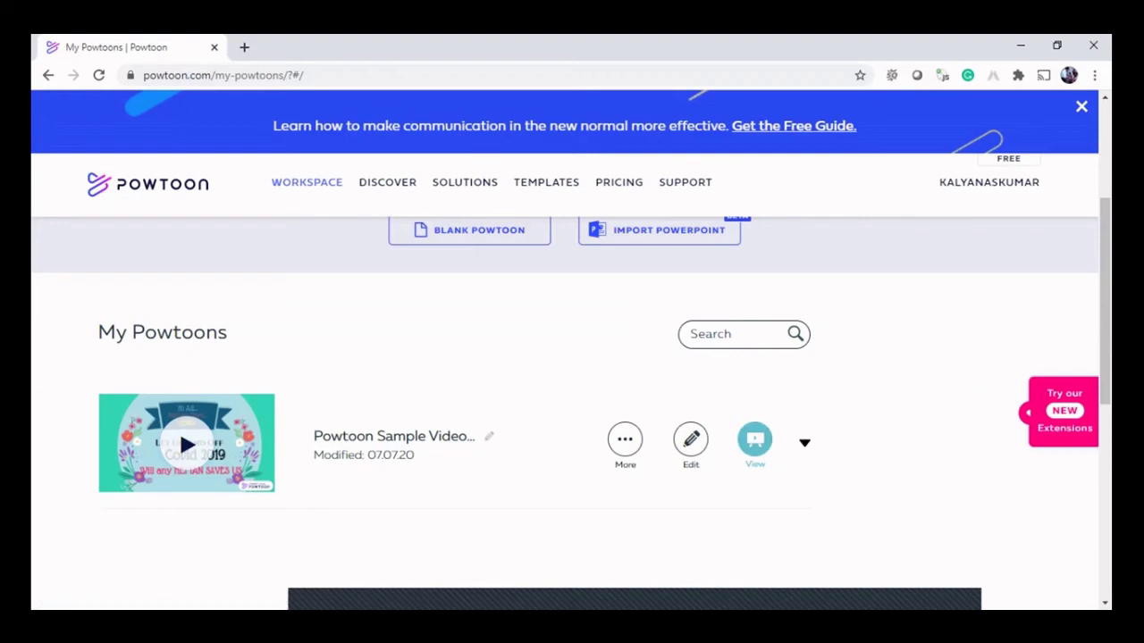
click(179, 429)
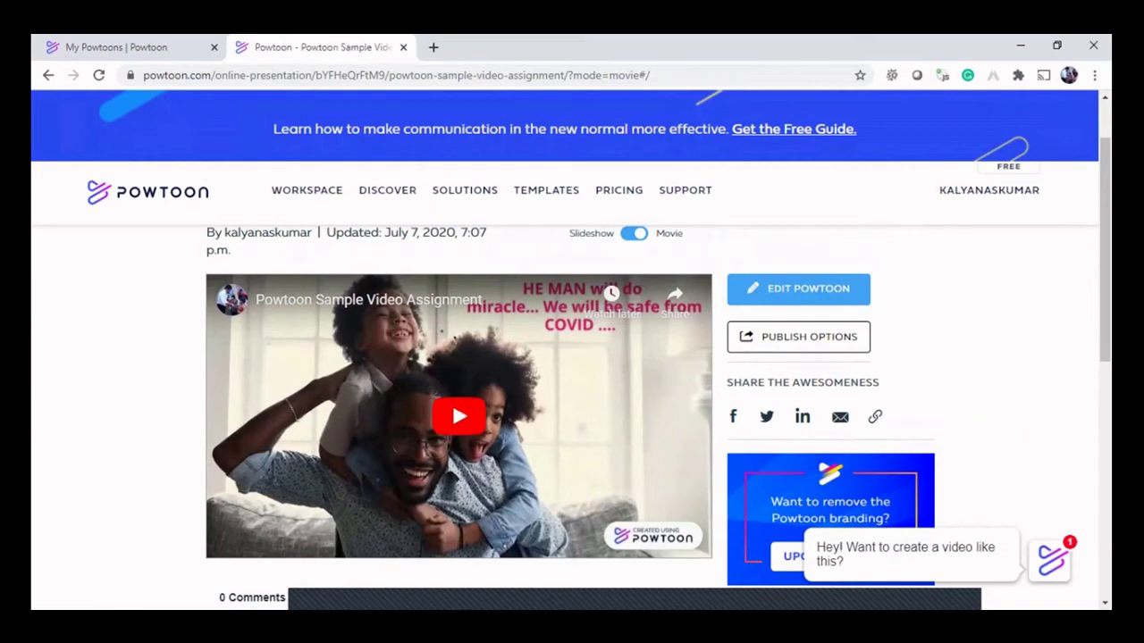
click(458, 415)
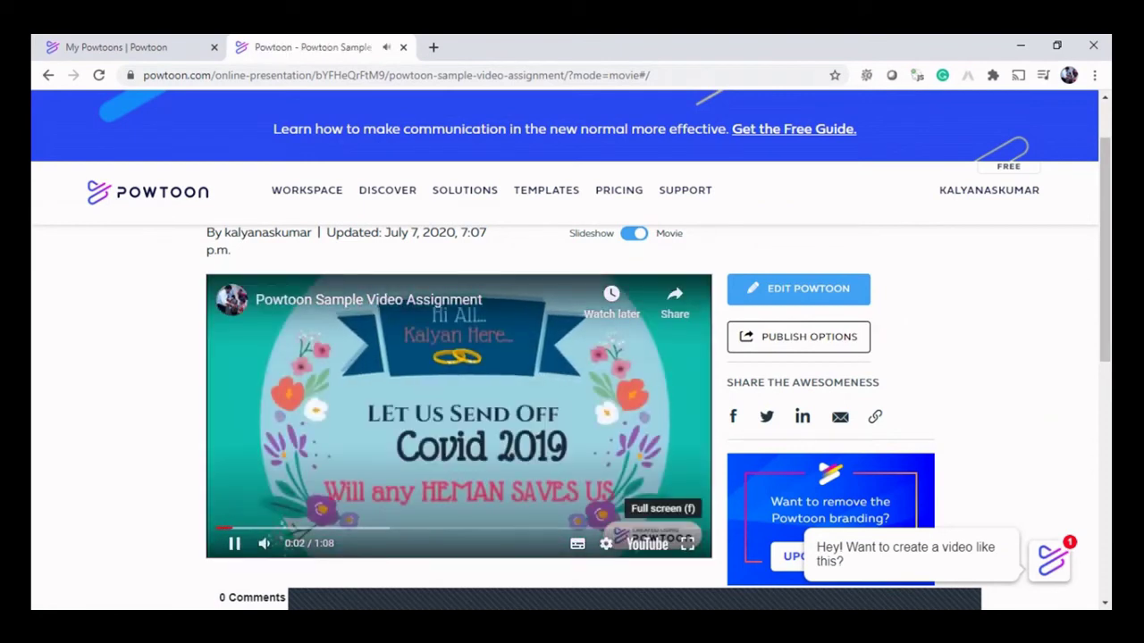
click(688, 543)
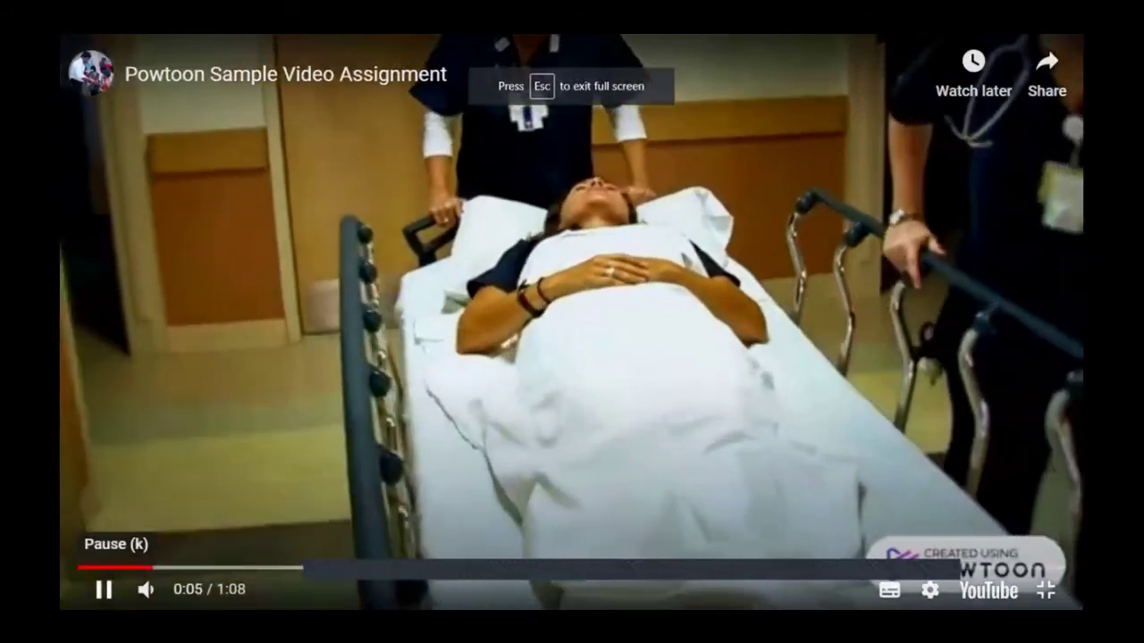
Step: Pause and resume the sample video, skip ahead to its 80% mark, and leave full screen
click(103, 589)
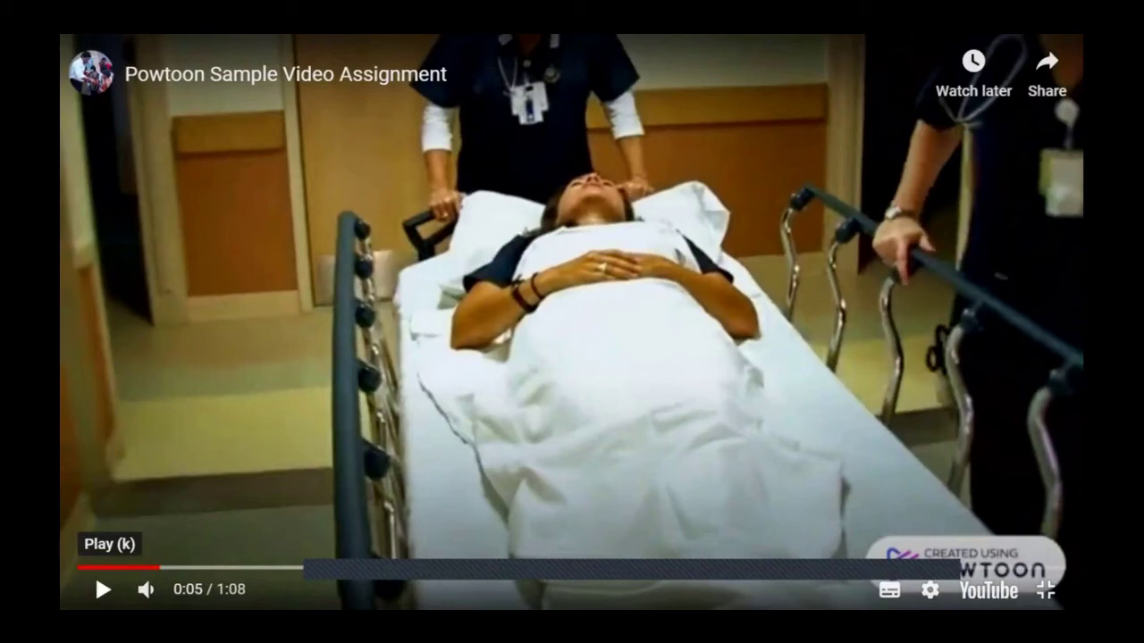
click(94, 574)
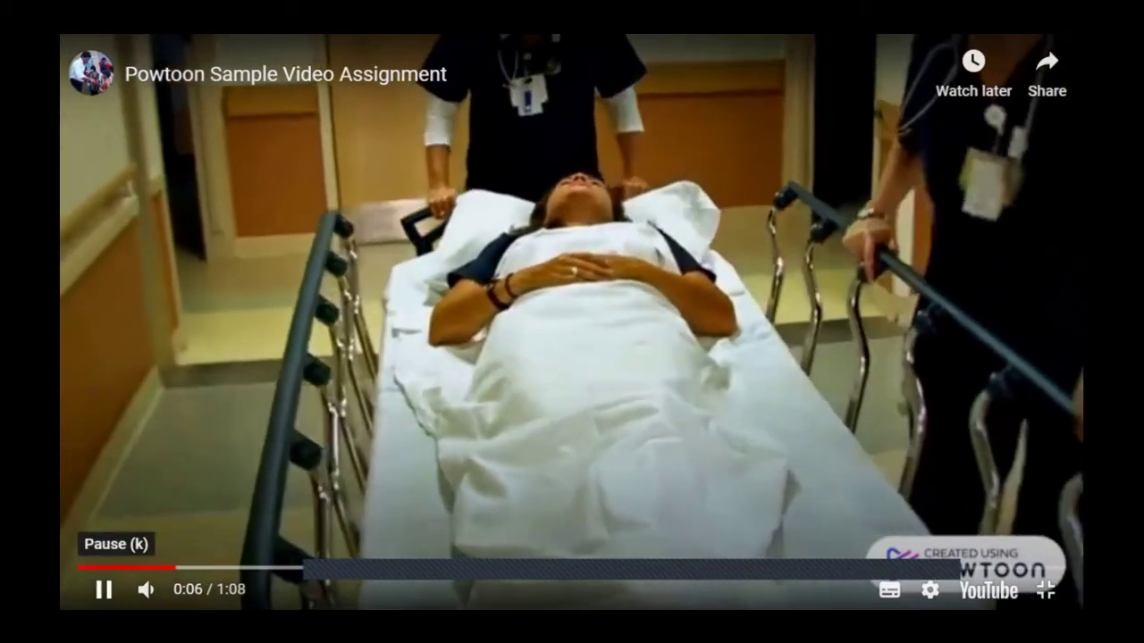
key(8)
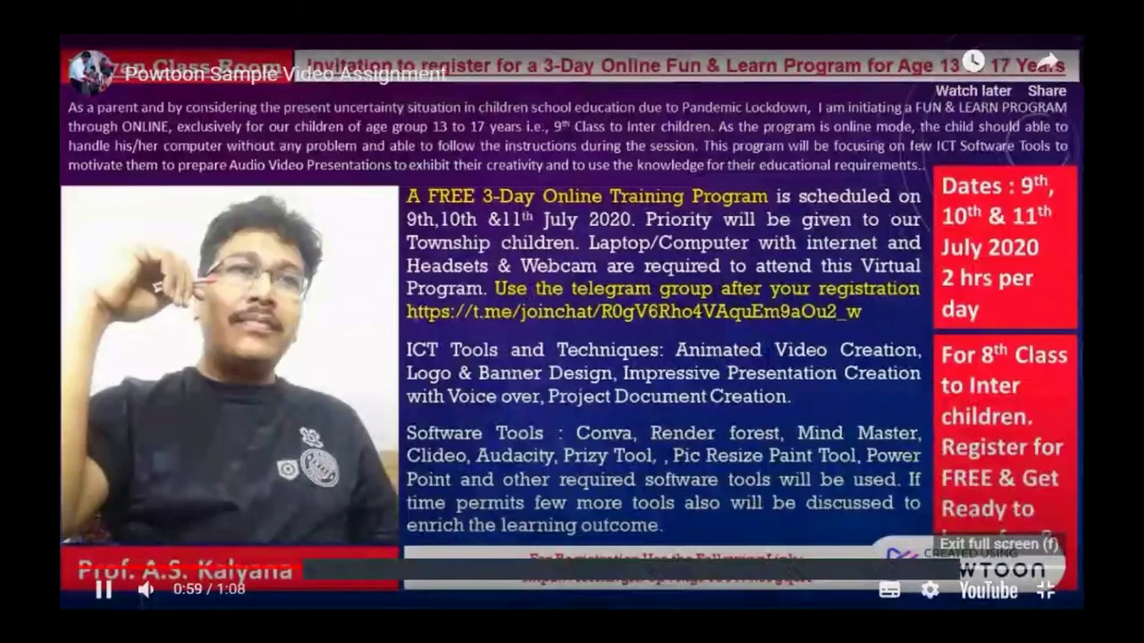
click(1046, 590)
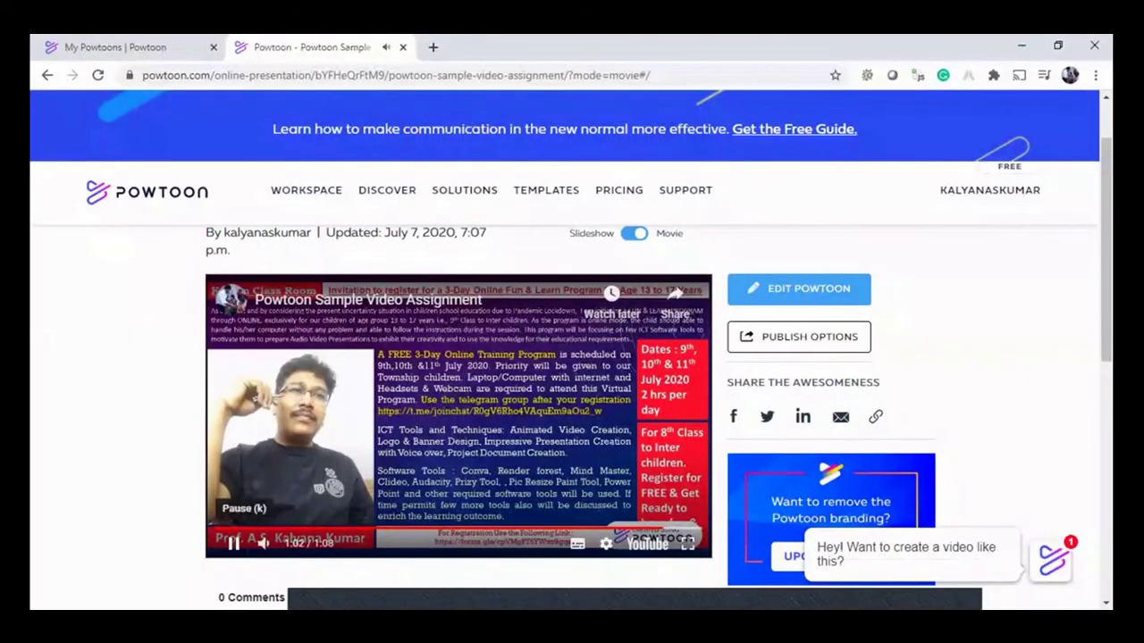
Step: Pause the sample video just before its end and go back to the Powtoon workspace
scroll(459, 402, down, 3)
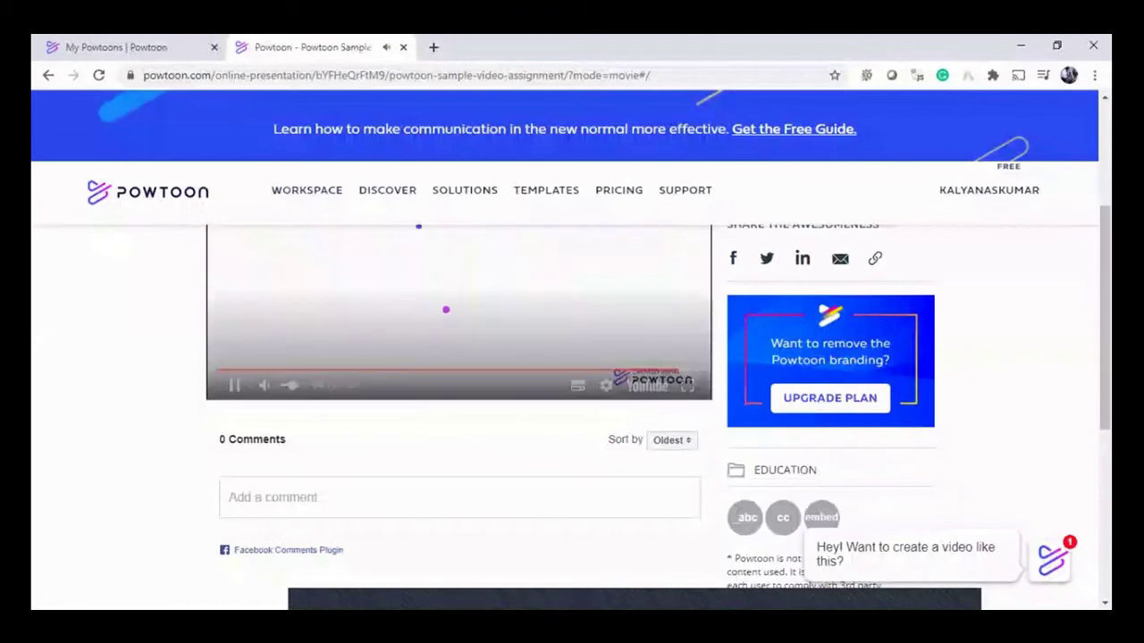
scroll(459, 402, up, 1)
scroll(241, 501, up, 1)
click(234, 543)
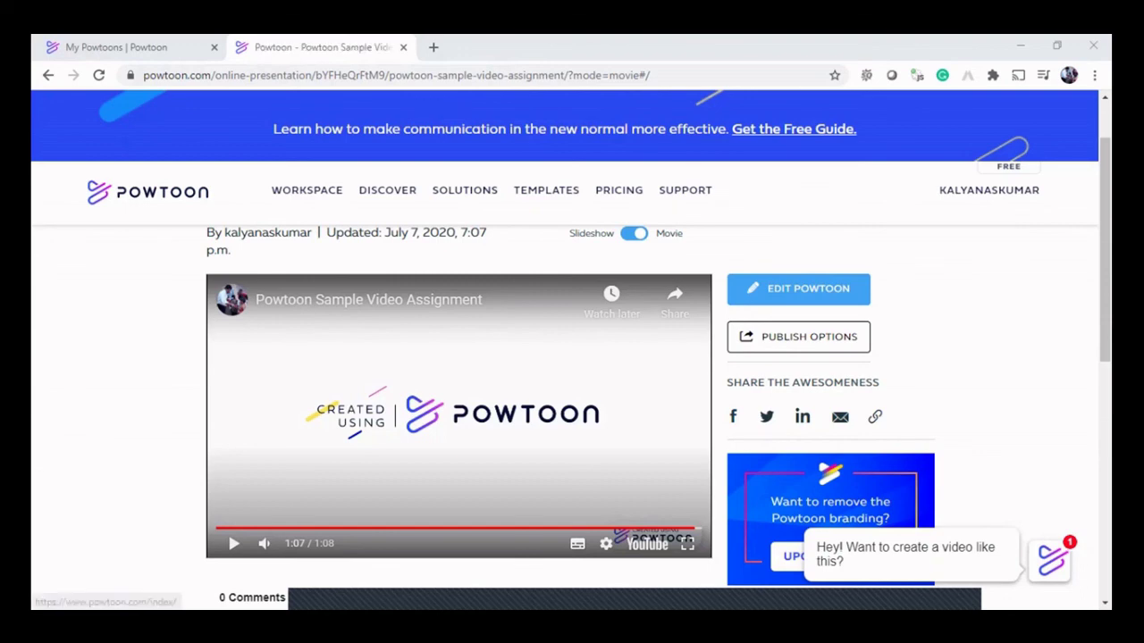
click(307, 190)
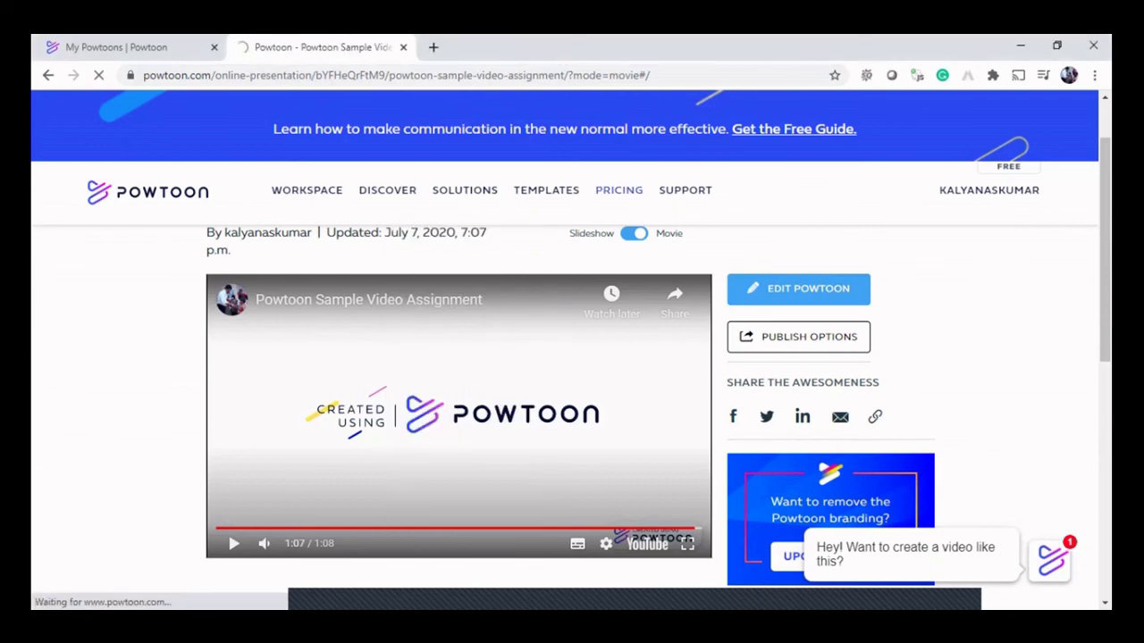